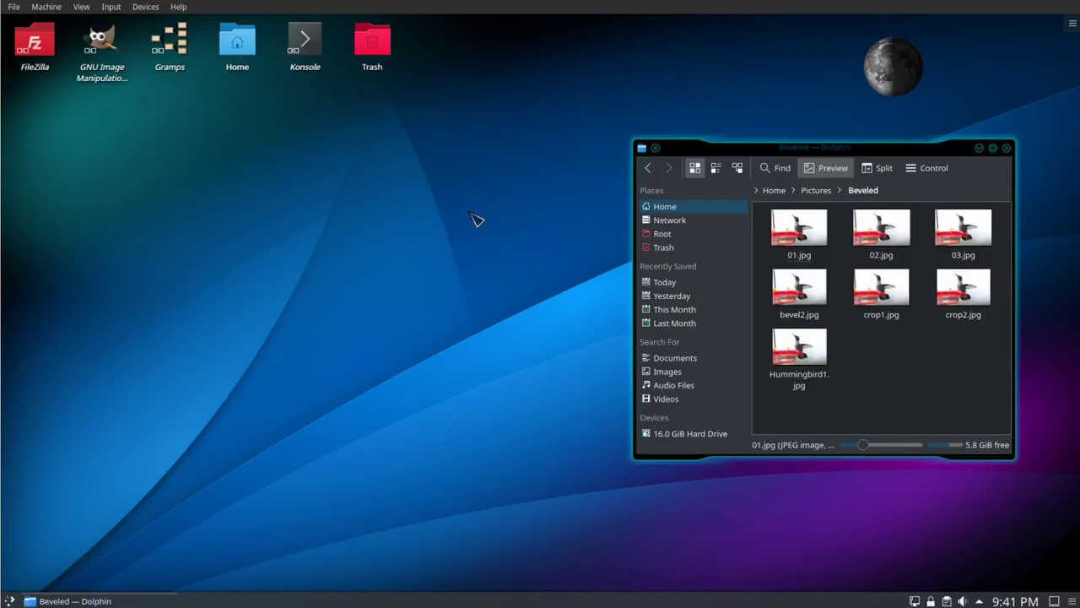
In Konsole, install krename with 'sudo apt install krename', entering the admin password and confirming with y
click(303, 42)
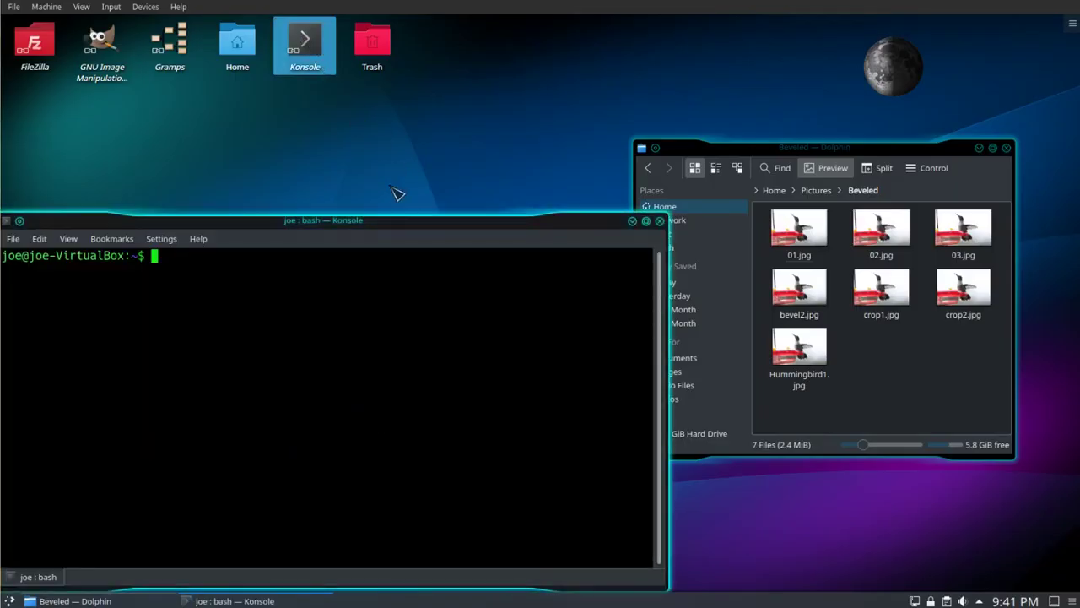
drag(400, 221, 445, 148)
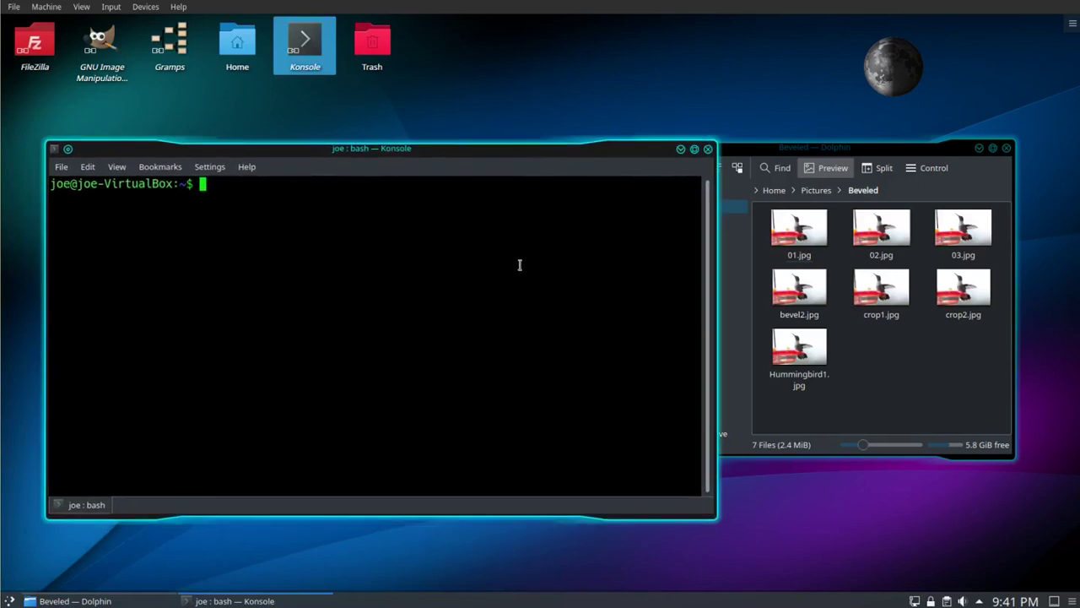
text(sudo apt install )
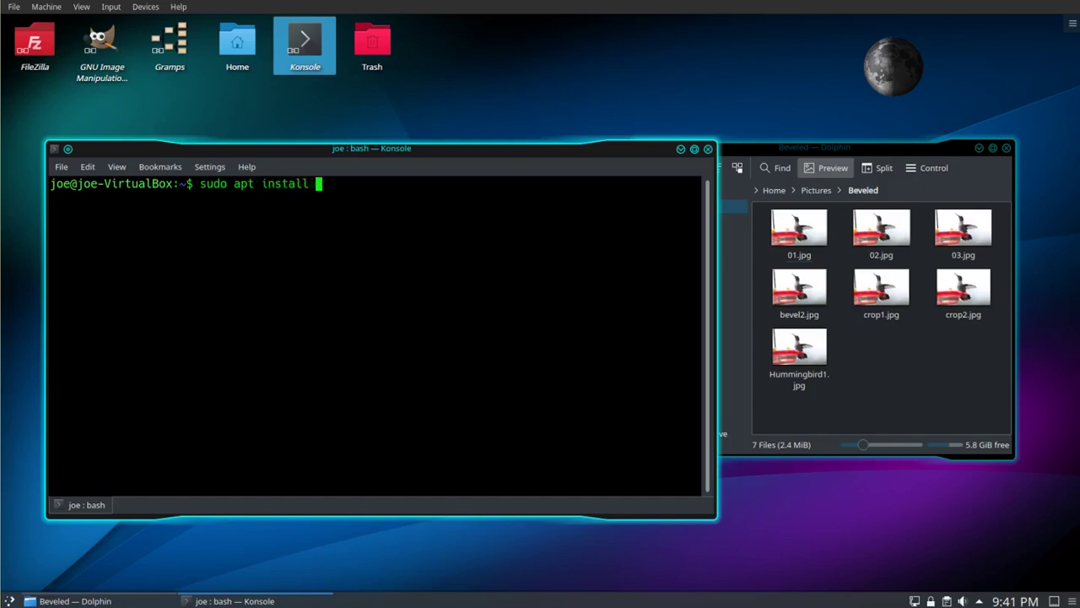
text(krename)
key(Return)
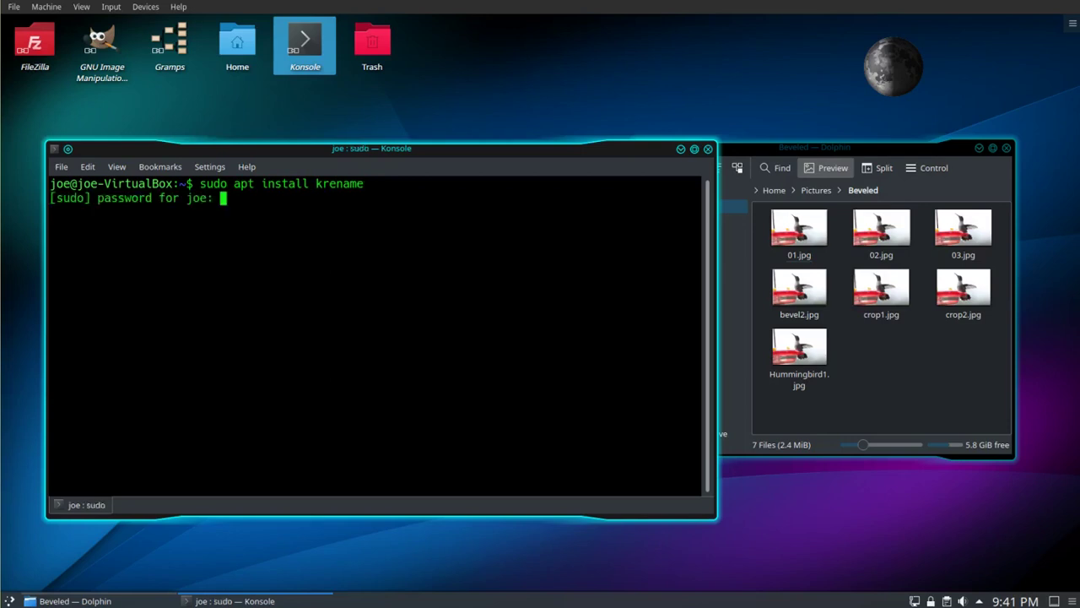
key(Return)
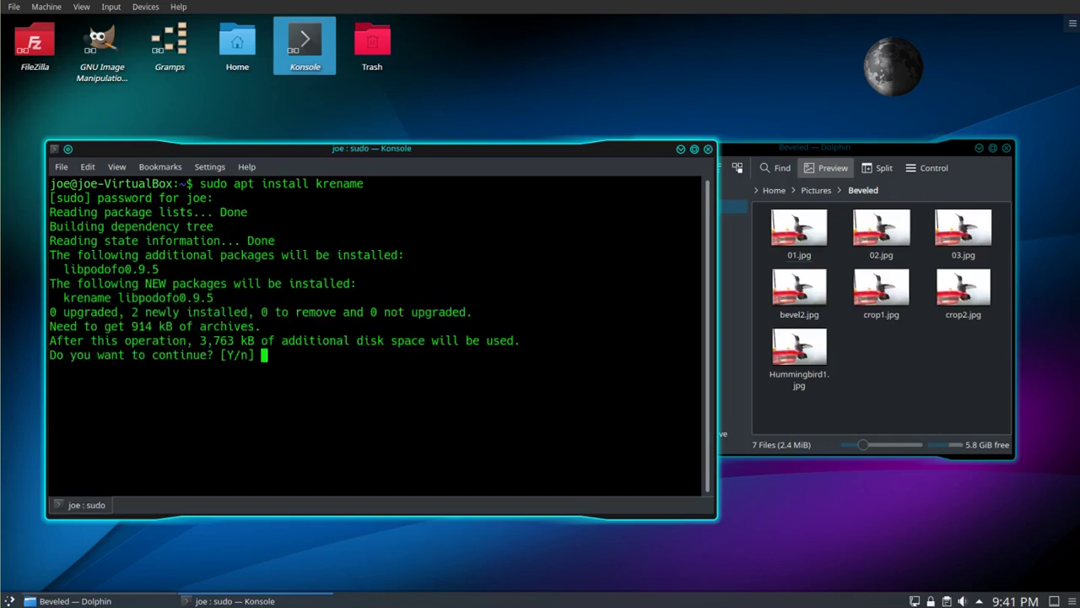
text(y)
key(Return)
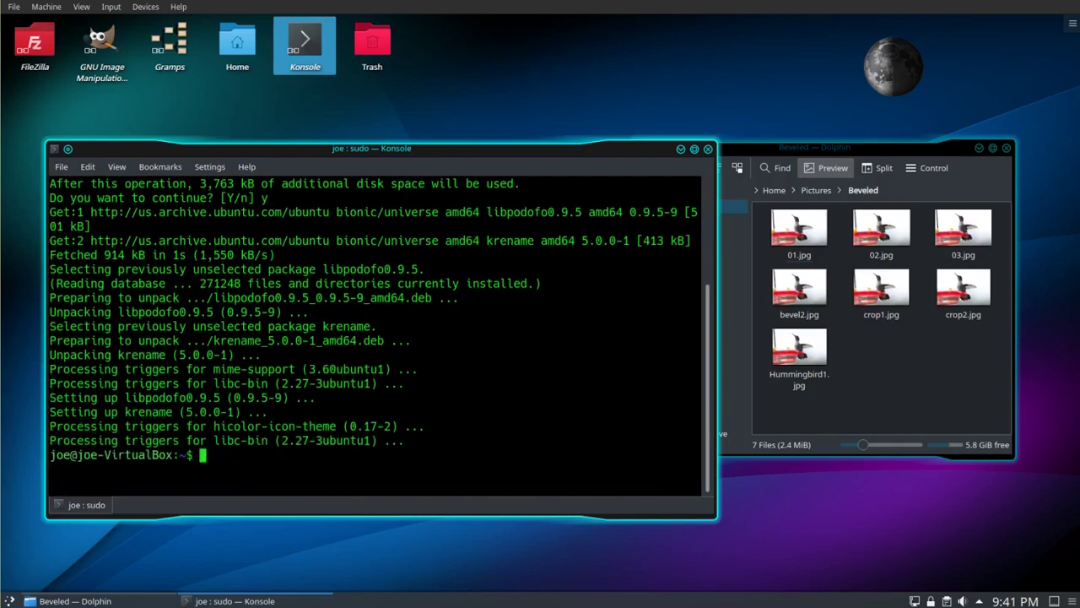
Close Konsole and start KRename by searching 'krename' in the Application Launcher
click(708, 149)
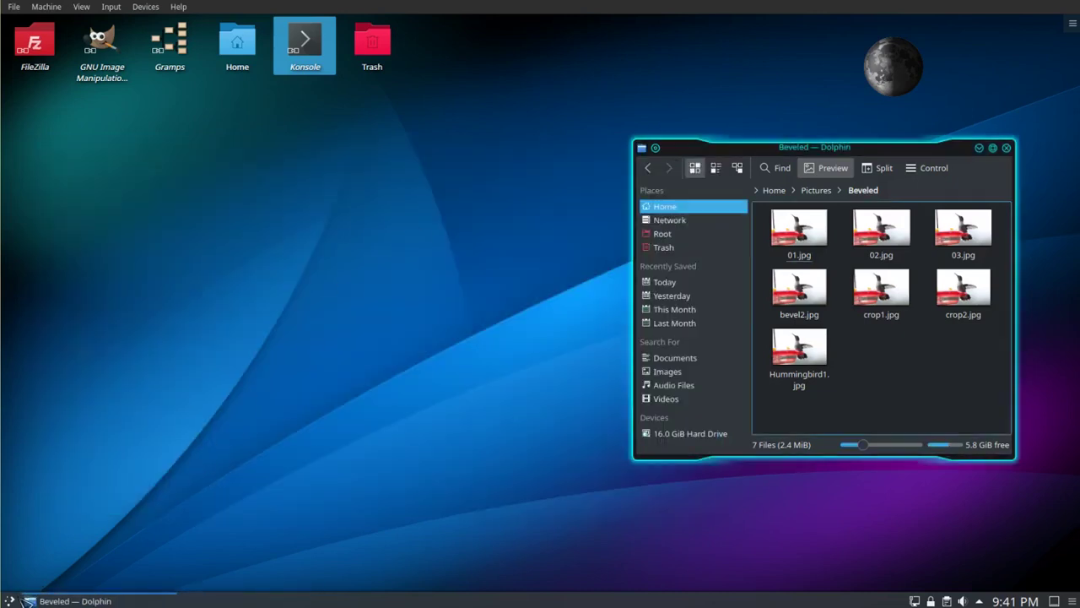
click(10, 600)
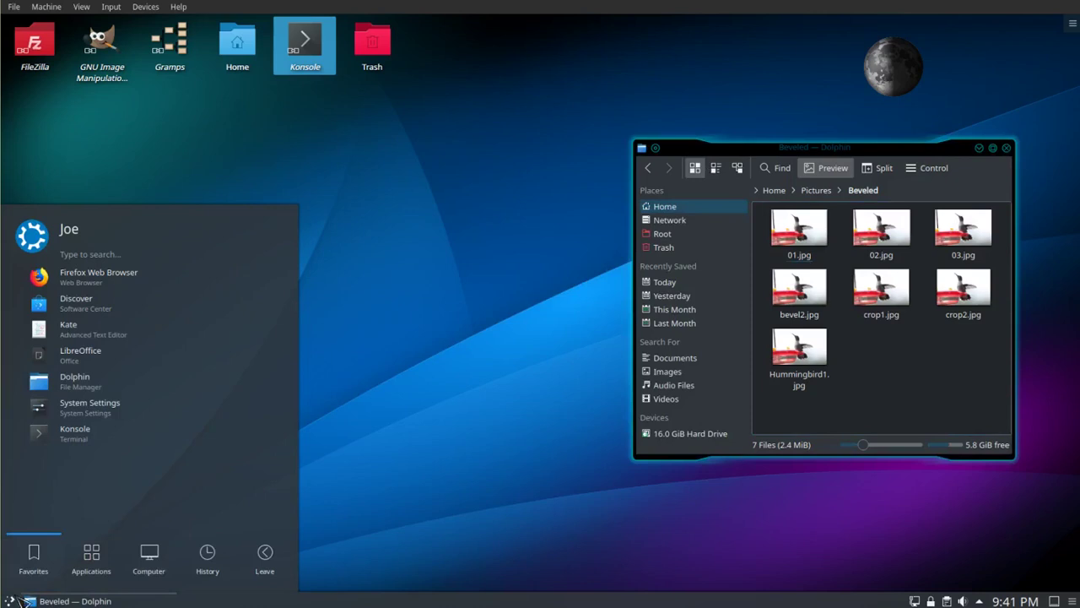
click(110, 254)
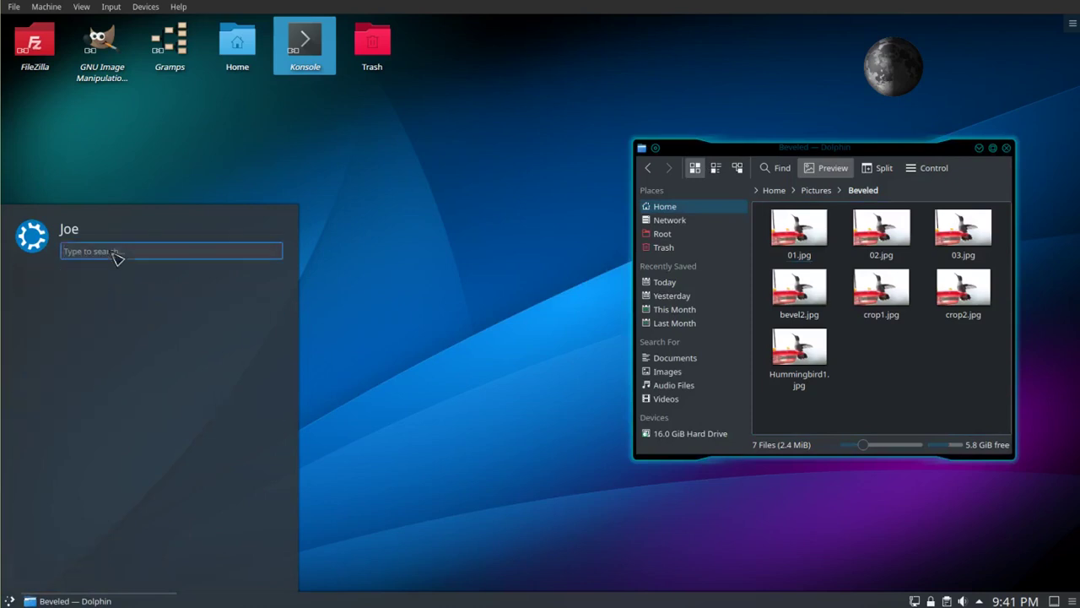
text(krename)
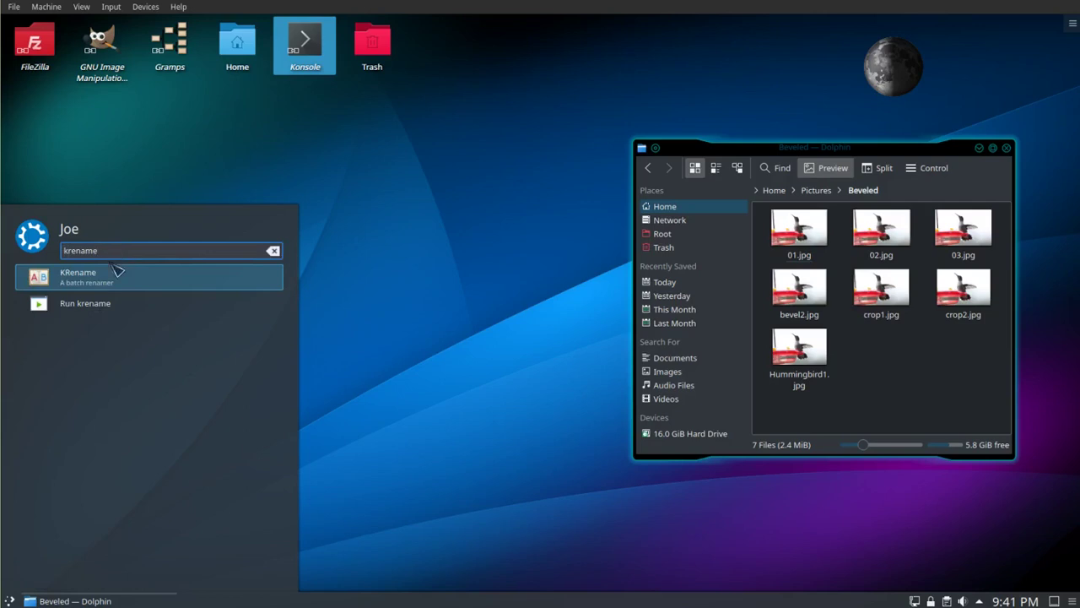
click(118, 285)
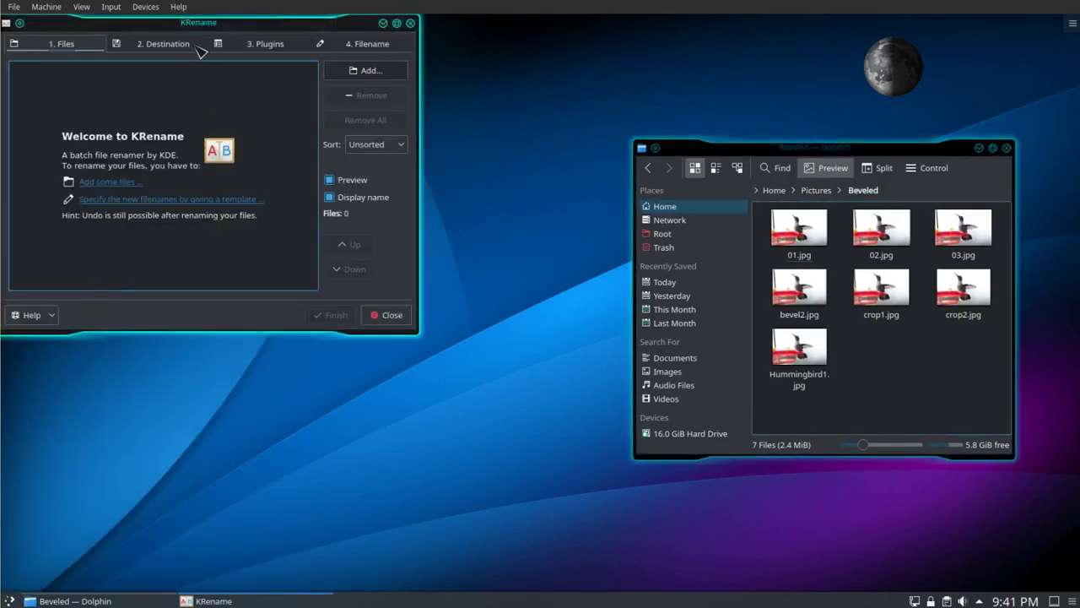
Add the seven JPEGs in Home/Pictures/Beveled, 01.jpg through Hummingbird1.jpg, to KRename's file list
drag(203, 28, 319, 144)
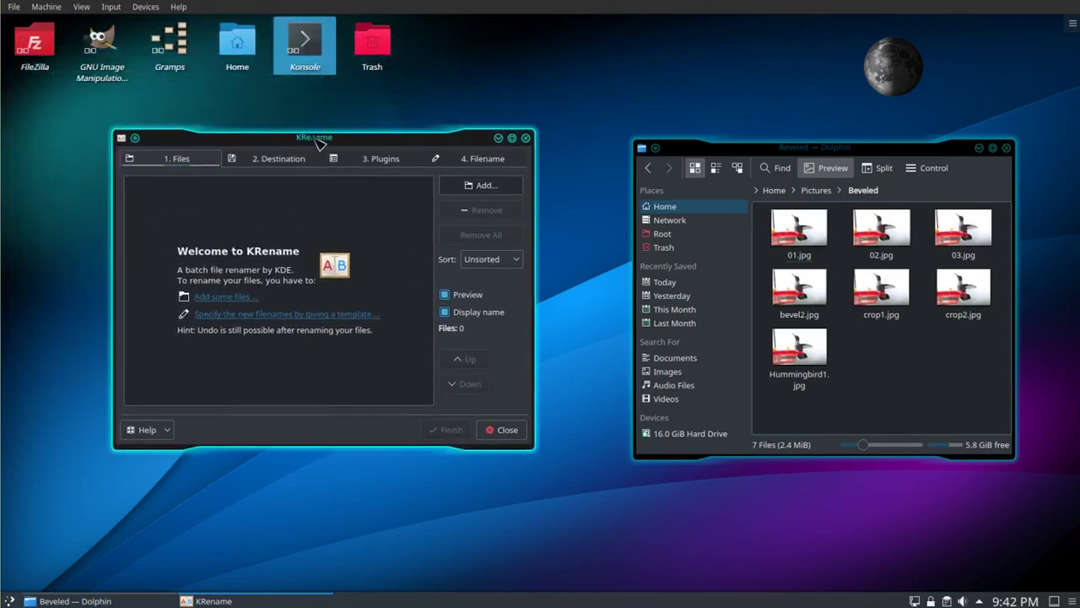
click(467, 185)
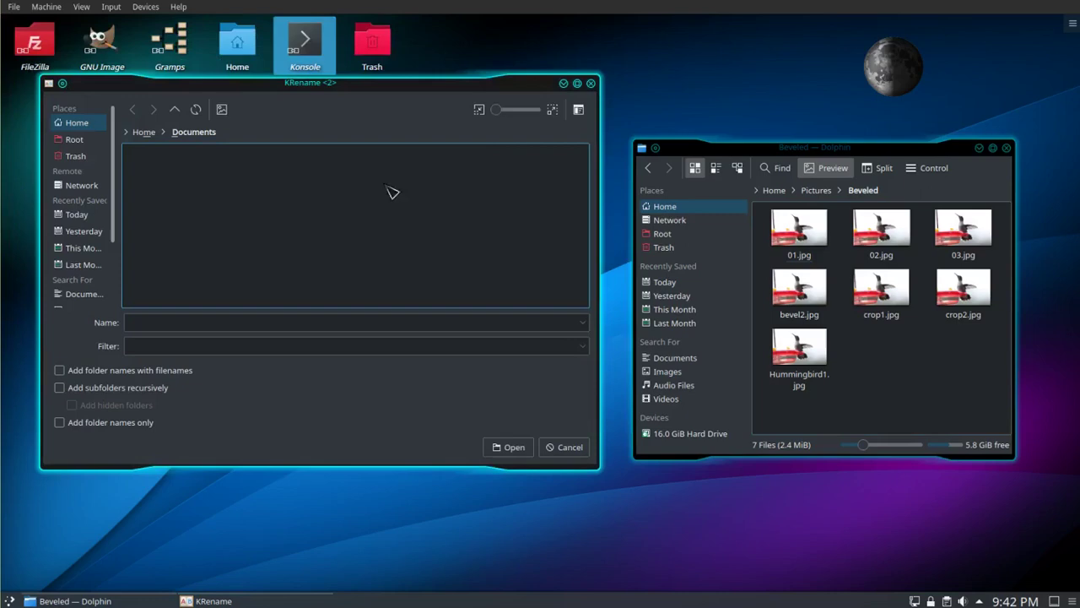
click(153, 136)
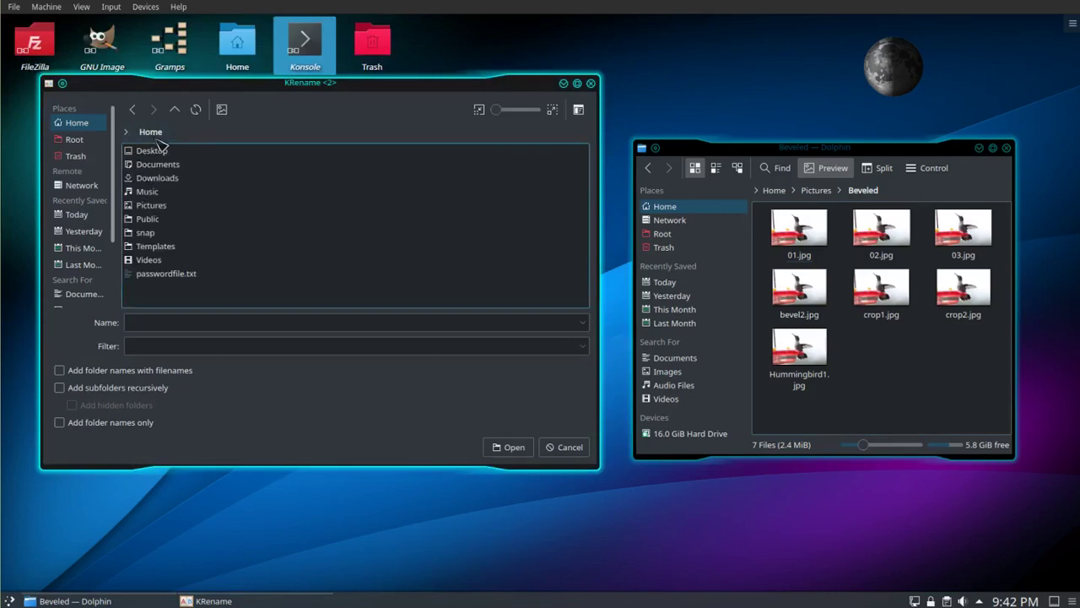
click(157, 207)
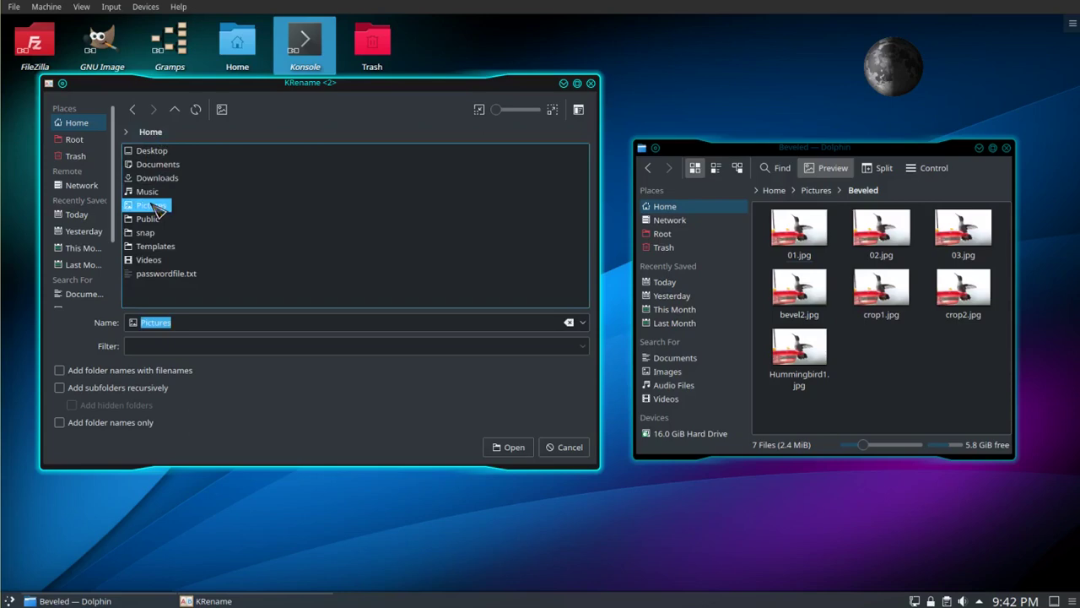
double_click(159, 209)
click(157, 152)
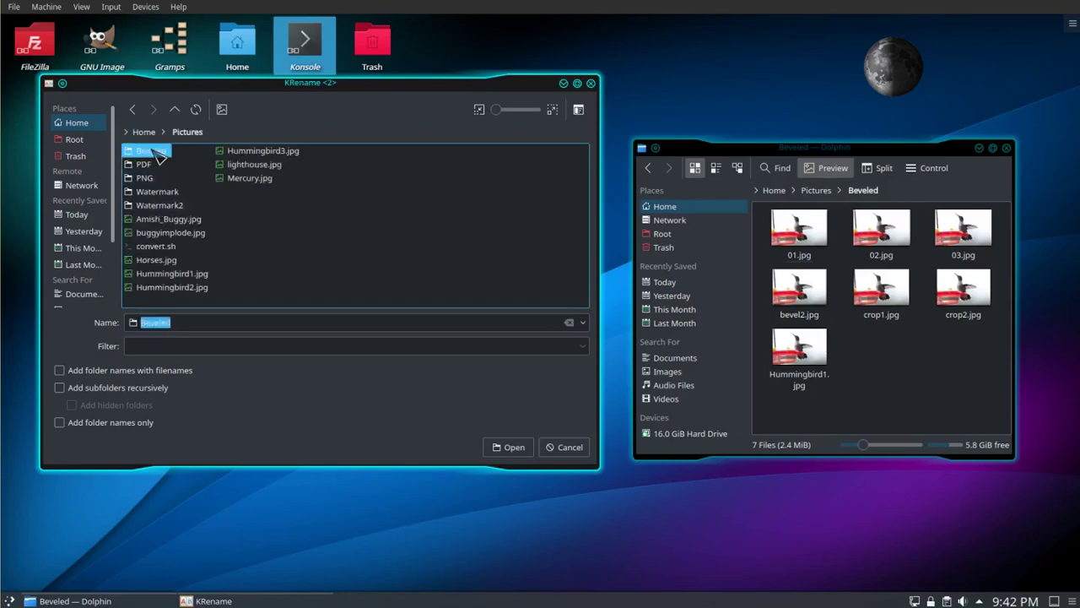
double_click(157, 152)
click(150, 152)
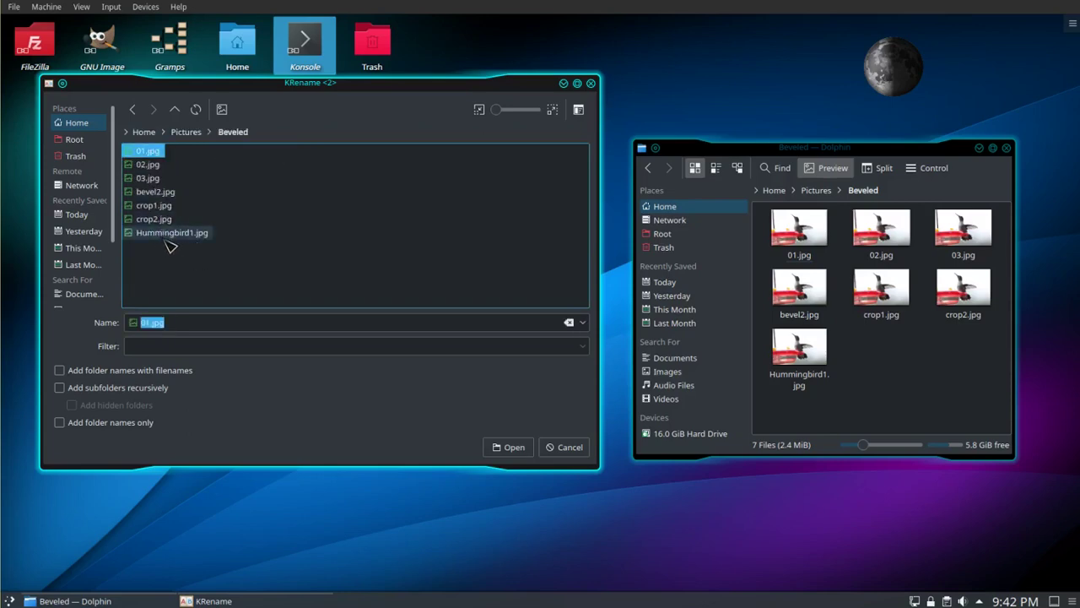
shift+click(167, 233)
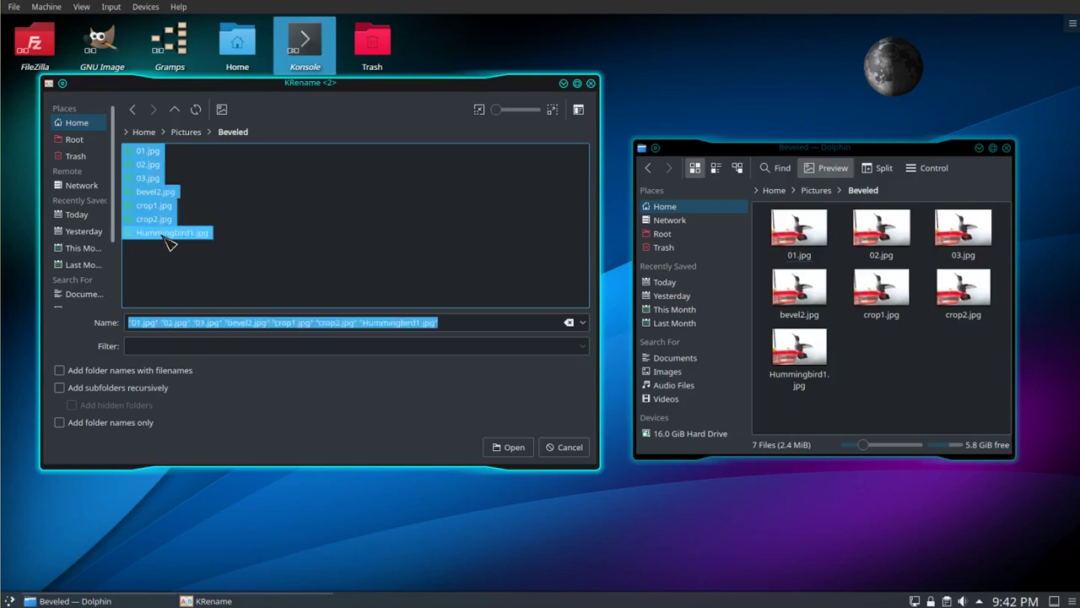
click(512, 447)
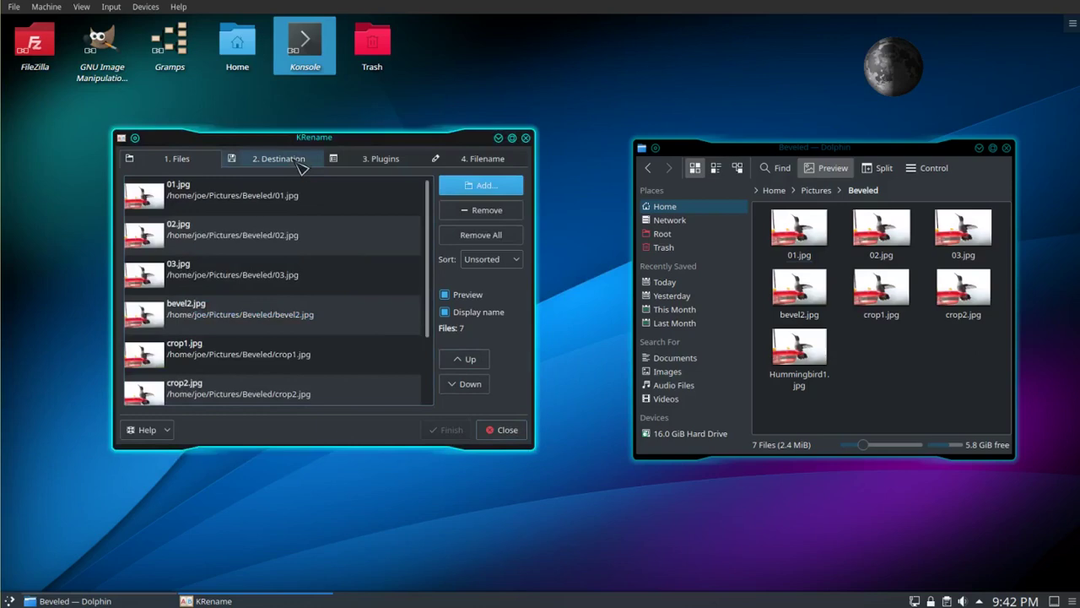
Set the destination to move files into a new 'Renamed' folder created inside Pictures
click(279, 159)
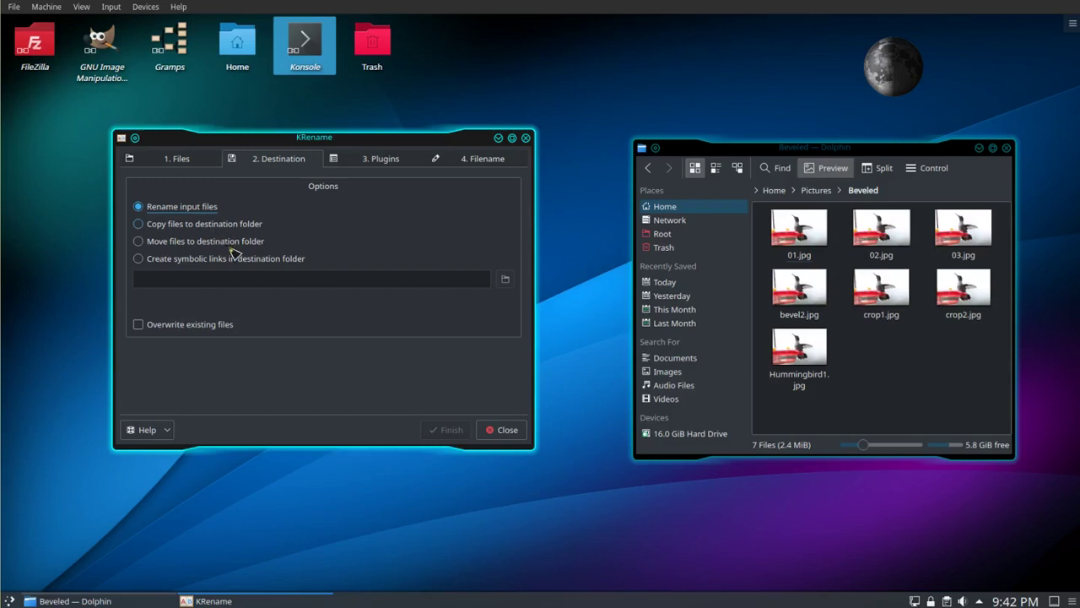
click(149, 245)
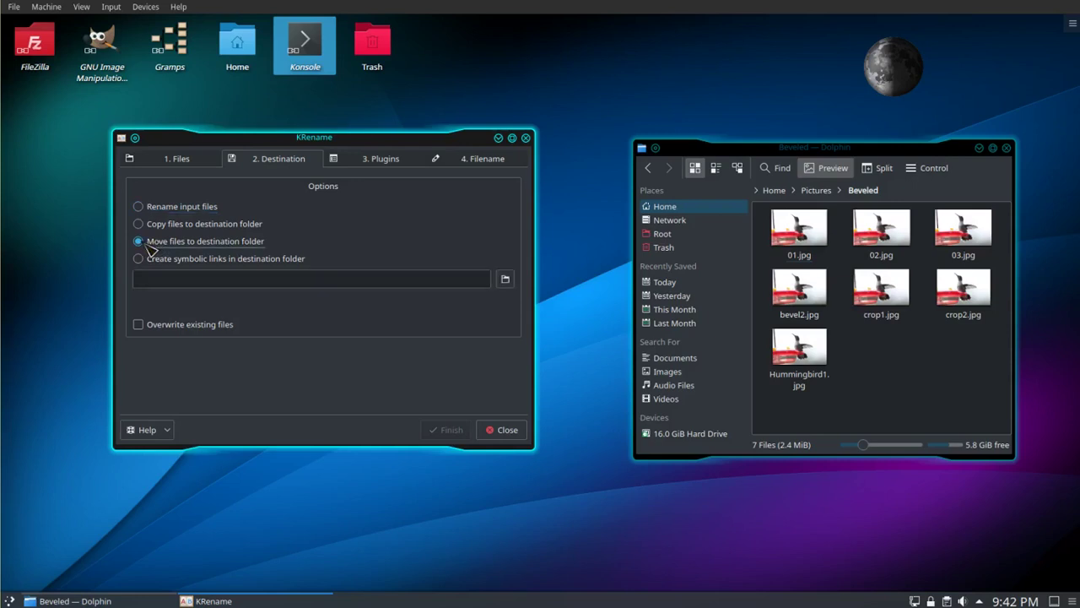
click(507, 282)
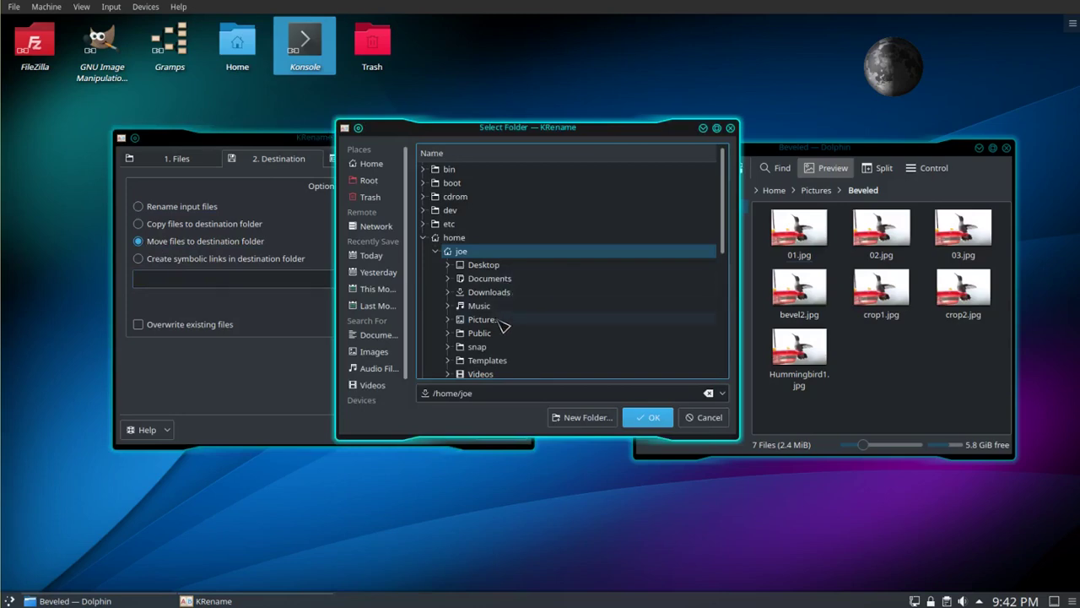
click(498, 320)
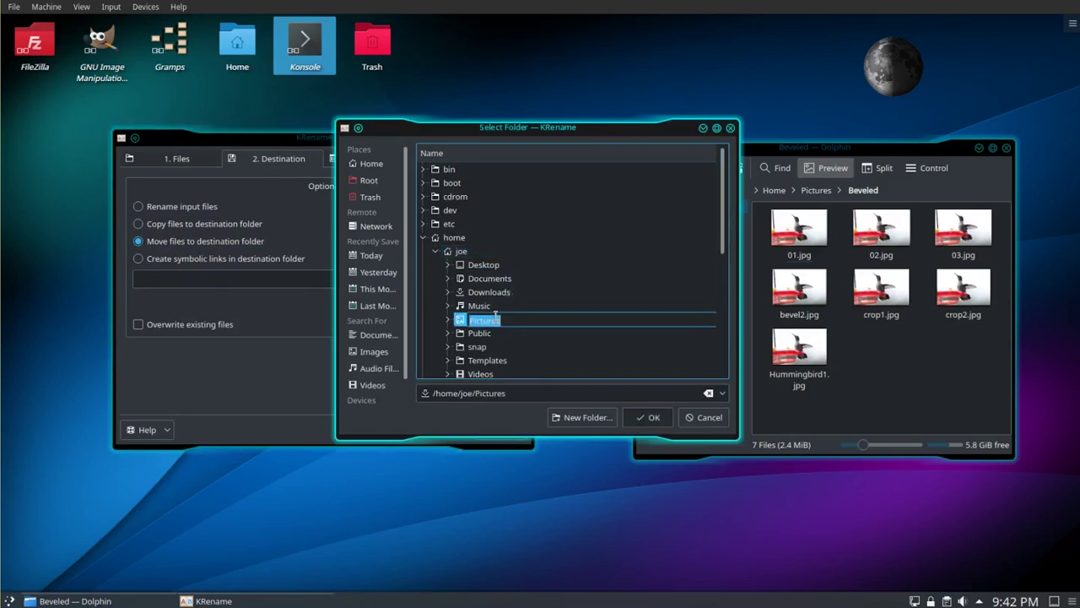
click(451, 321)
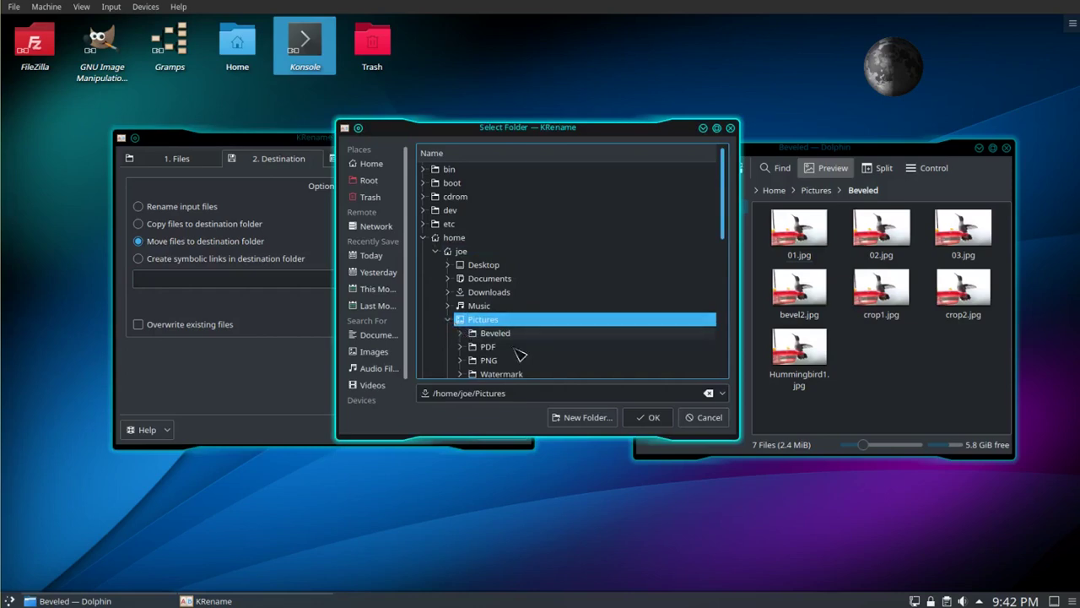
click(578, 422)
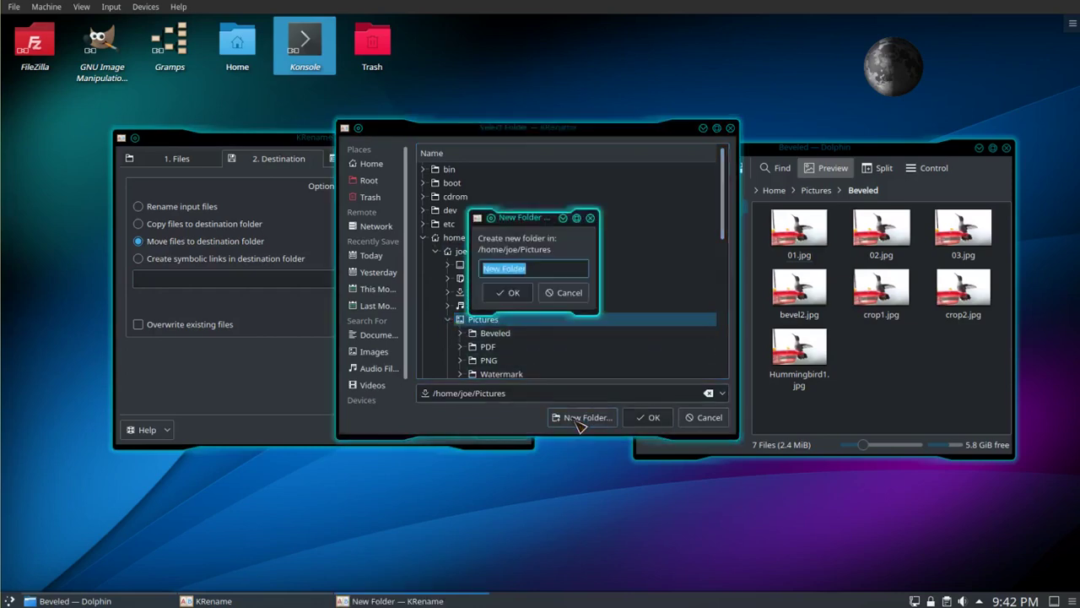
text(Renamed)
key(Return)
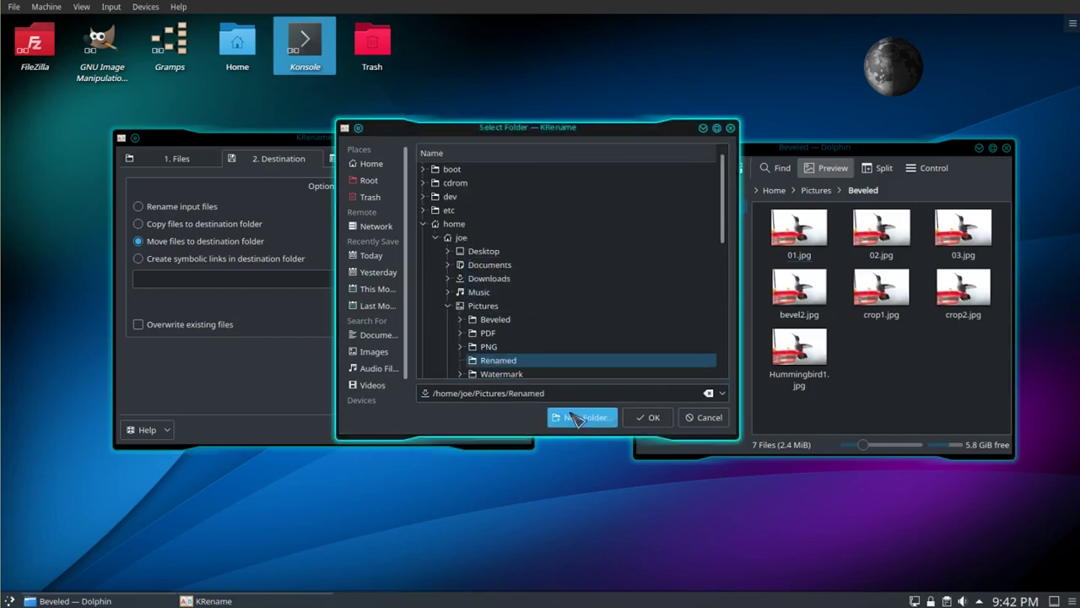
click(638, 418)
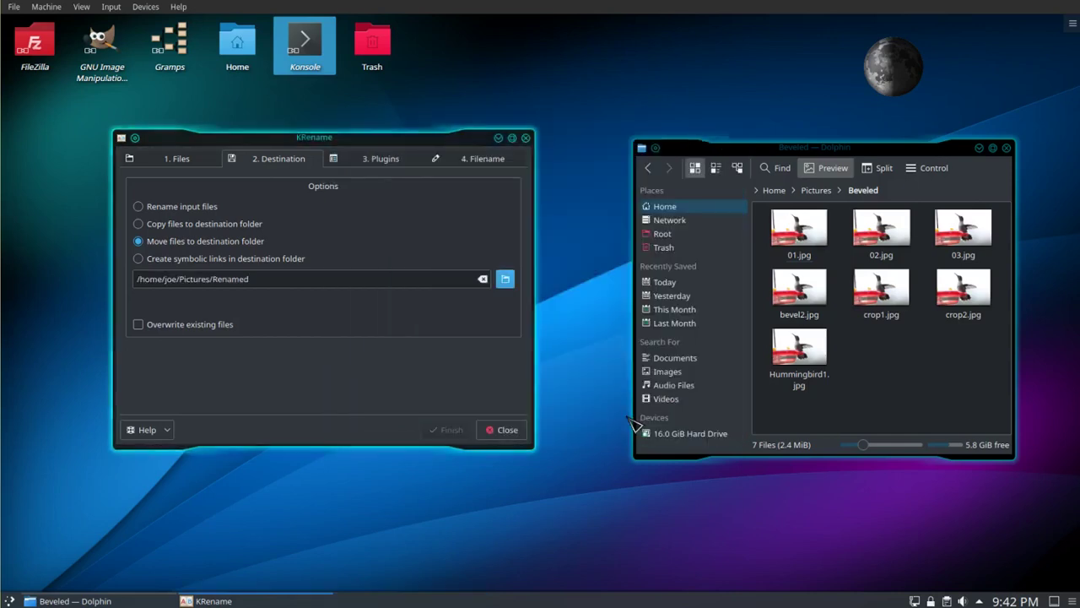
Leave the prefix empty and set the filename to the custom name 'hummingbird'
click(378, 168)
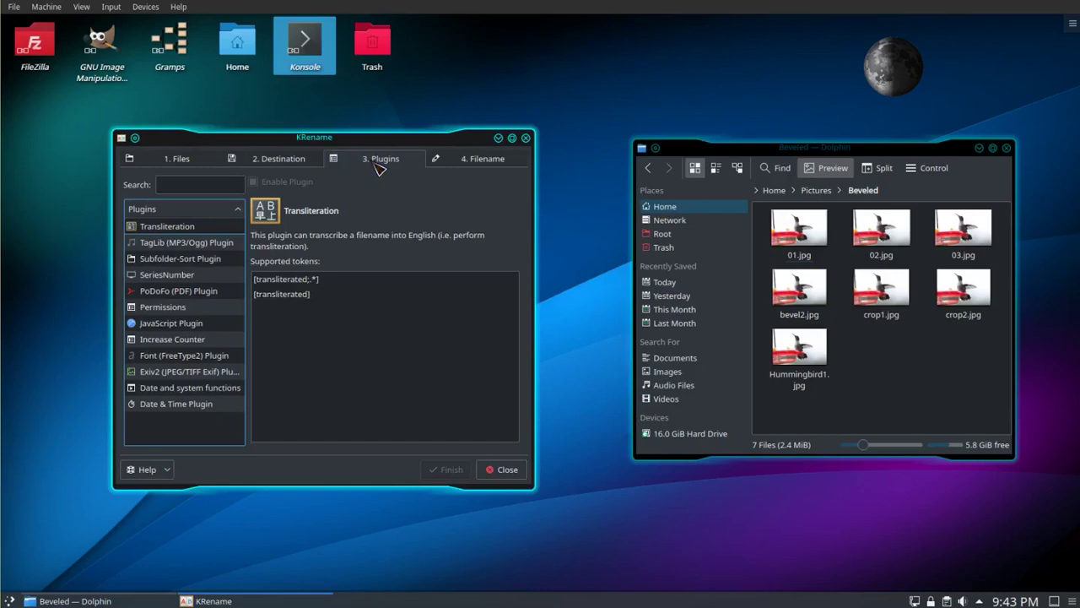
click(470, 167)
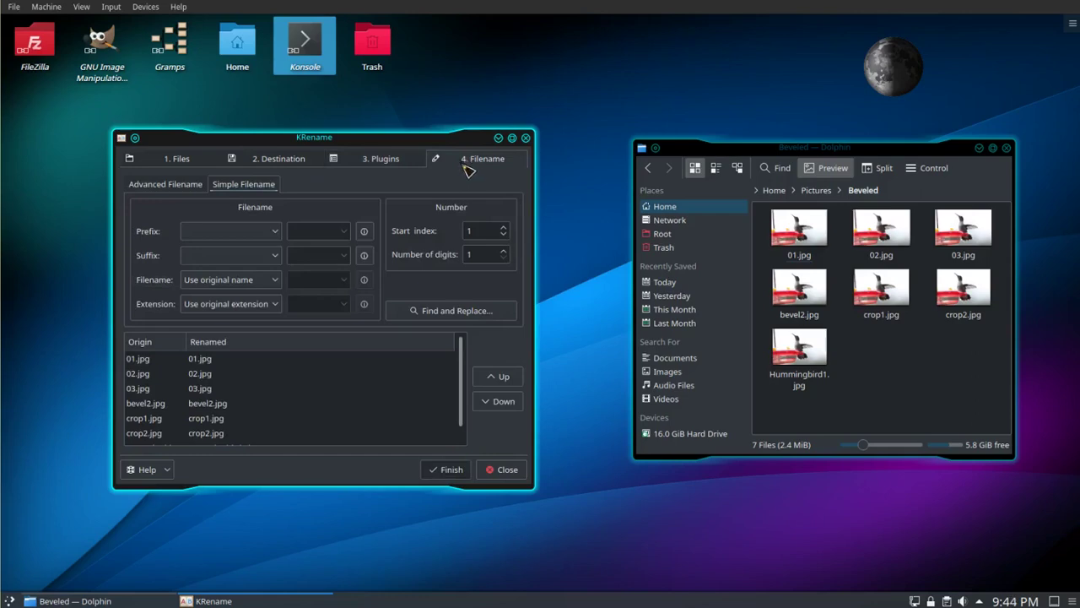
click(277, 234)
click(278, 236)
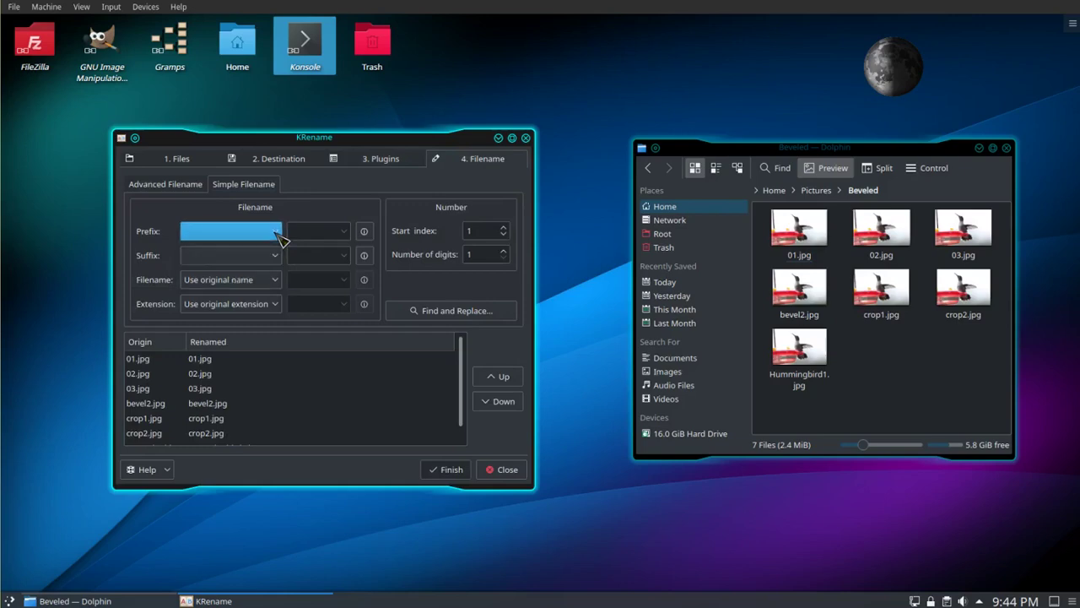
click(276, 284)
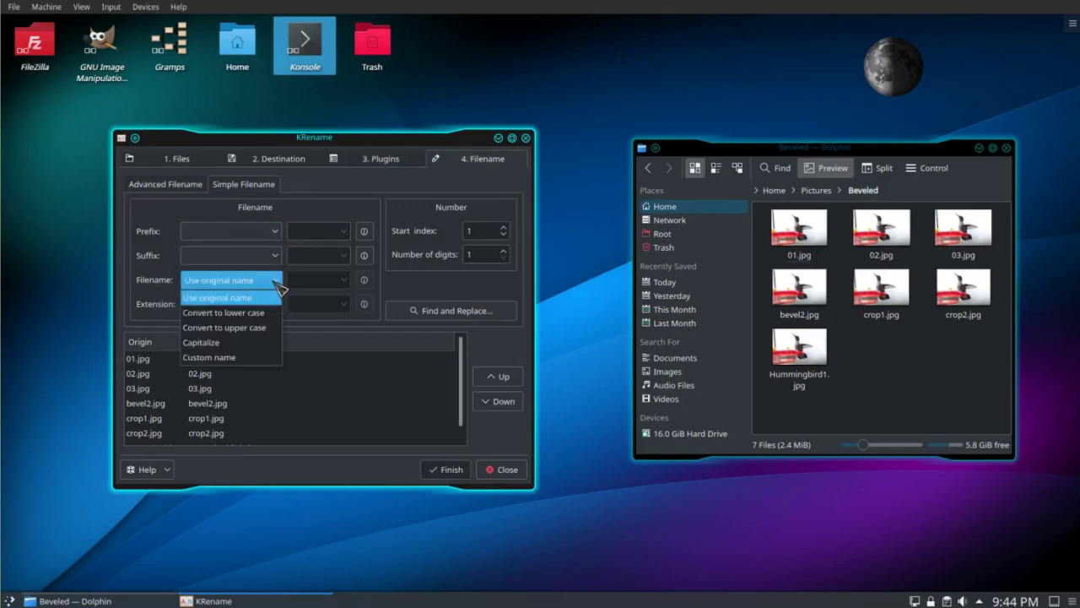
click(263, 358)
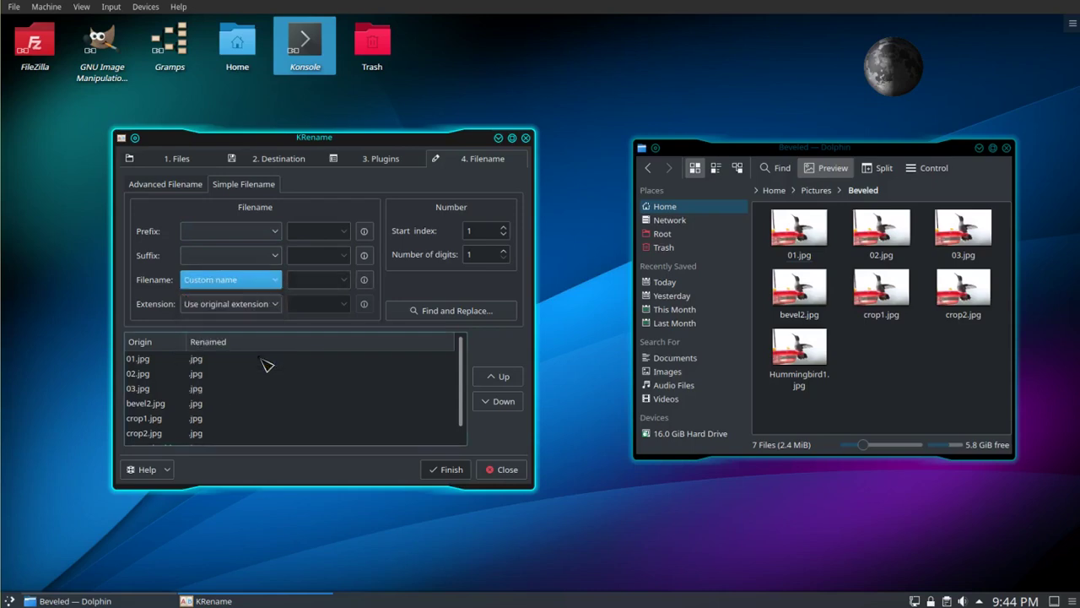
click(307, 282)
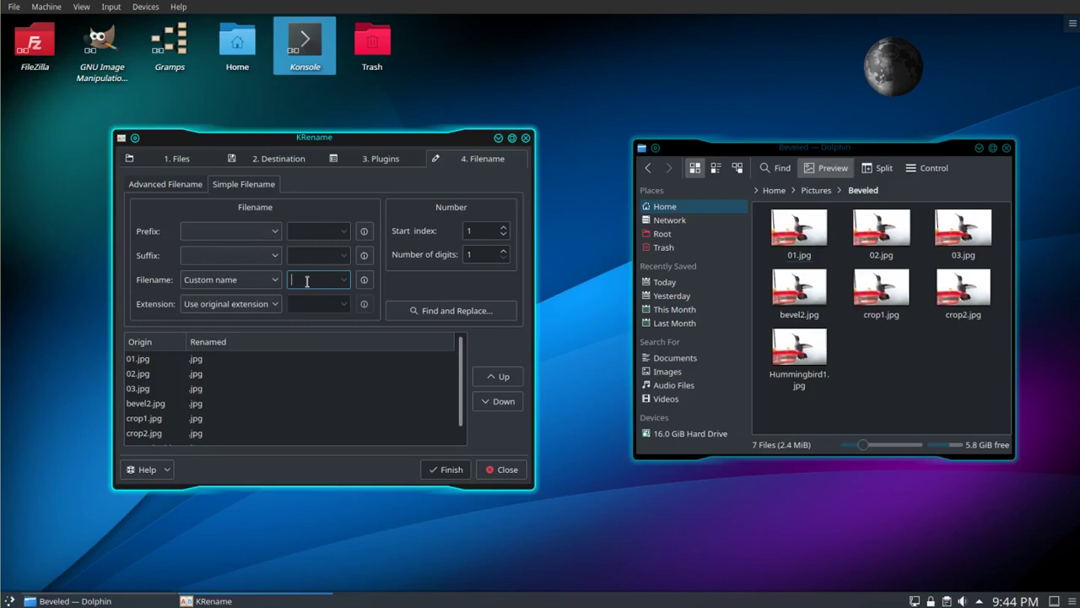
text(hummingb)
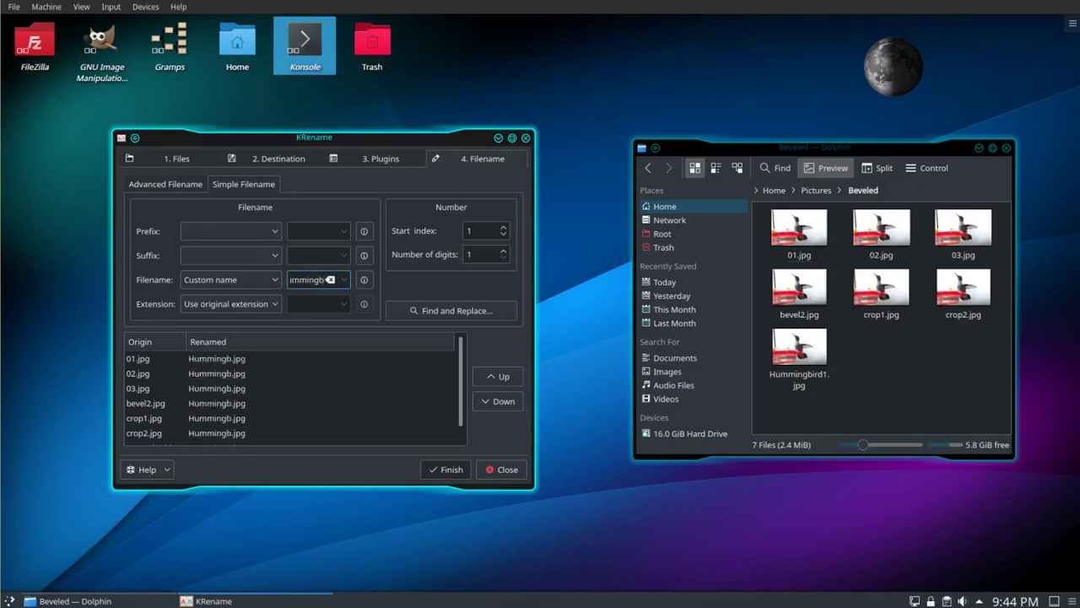
text(ird)
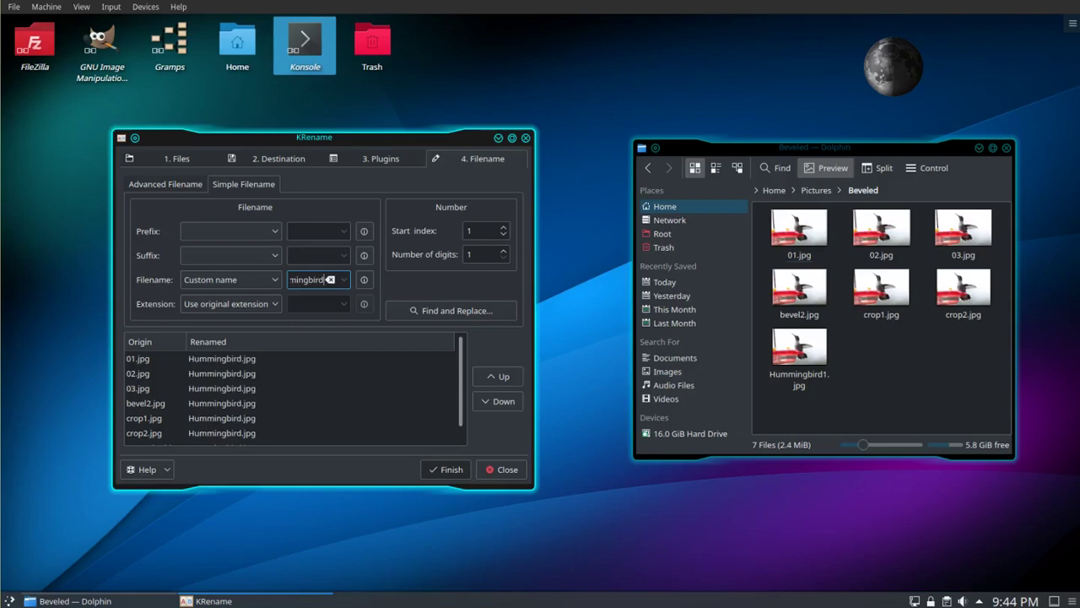
Keep the original extension and add a two-digit running number as the suffix
click(274, 304)
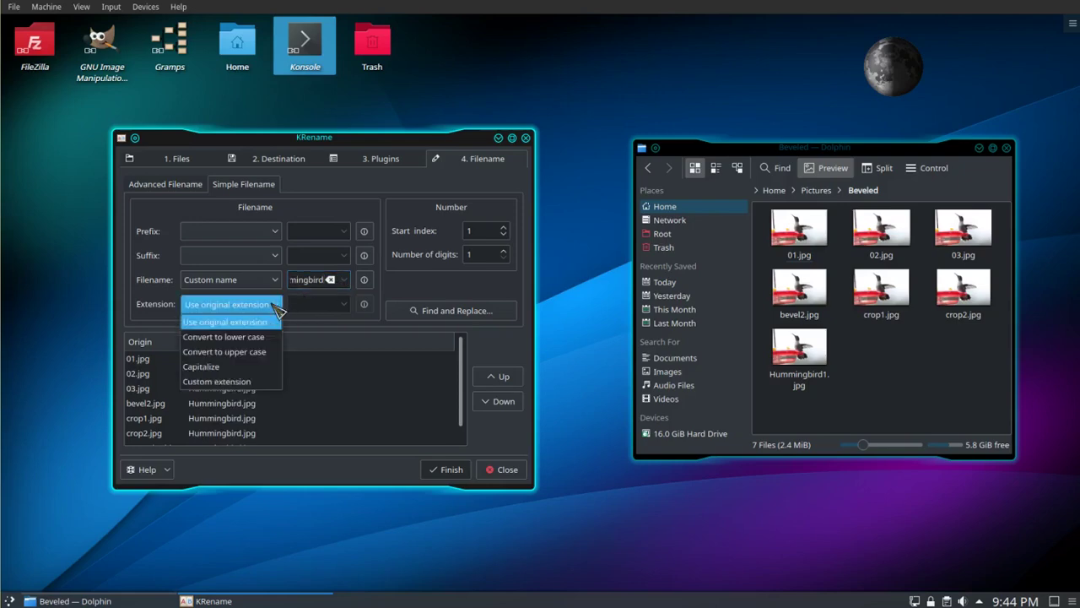
click(273, 306)
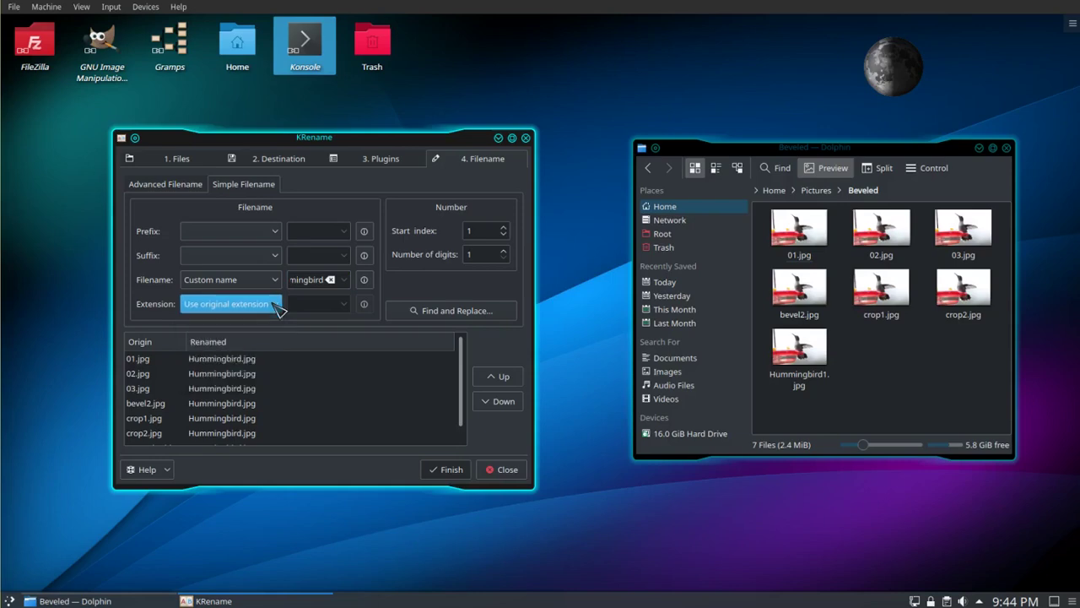
click(276, 255)
click(268, 287)
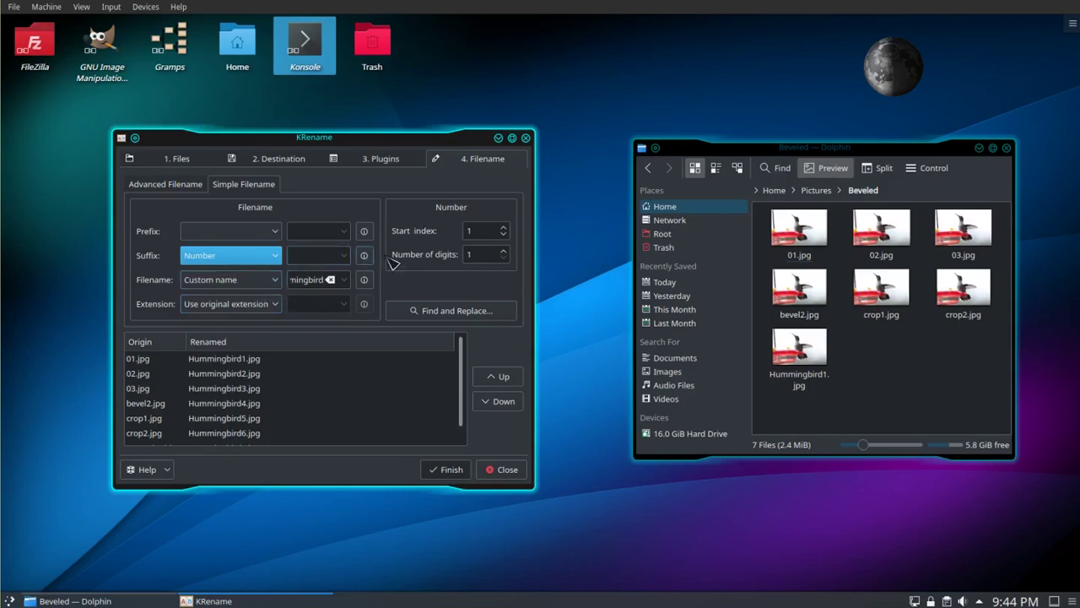
click(505, 252)
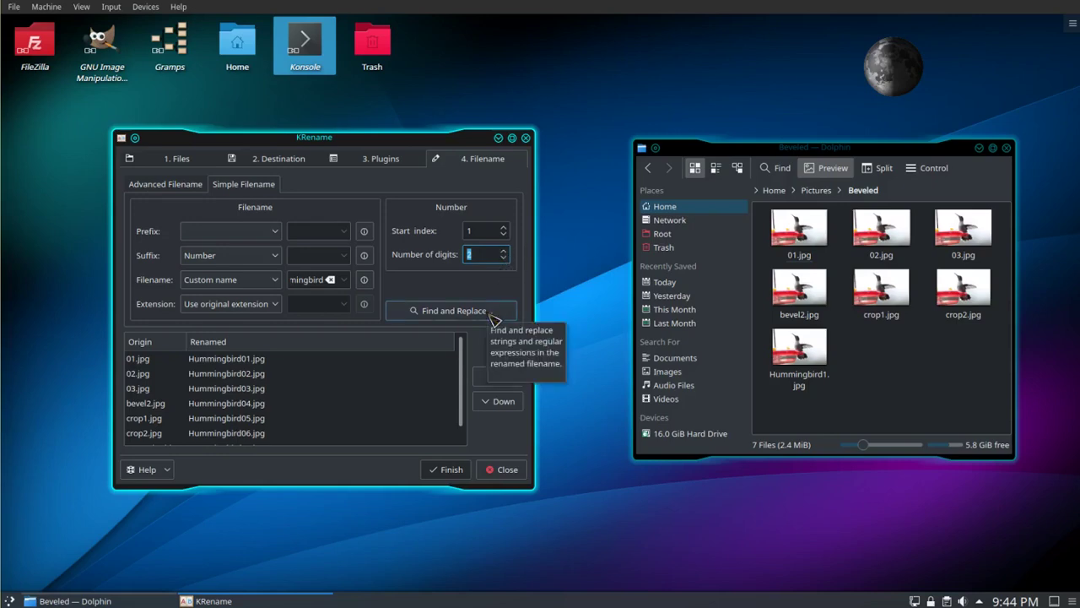
Run the rename, then open the Renamed folder to check Hummingbird01.jpg–Hummingbird07.jpg
click(459, 474)
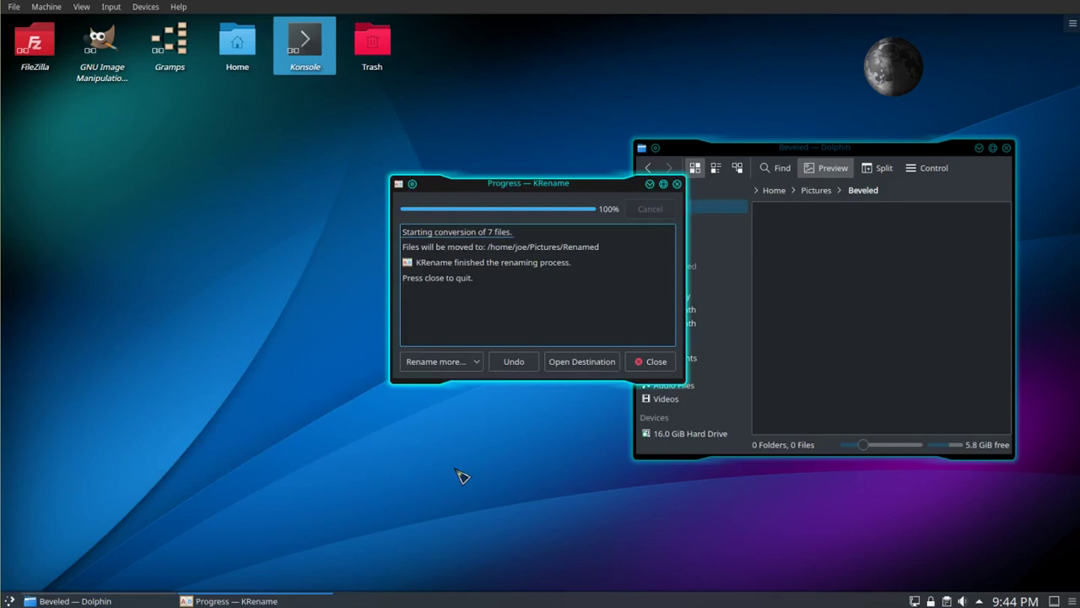
click(579, 362)
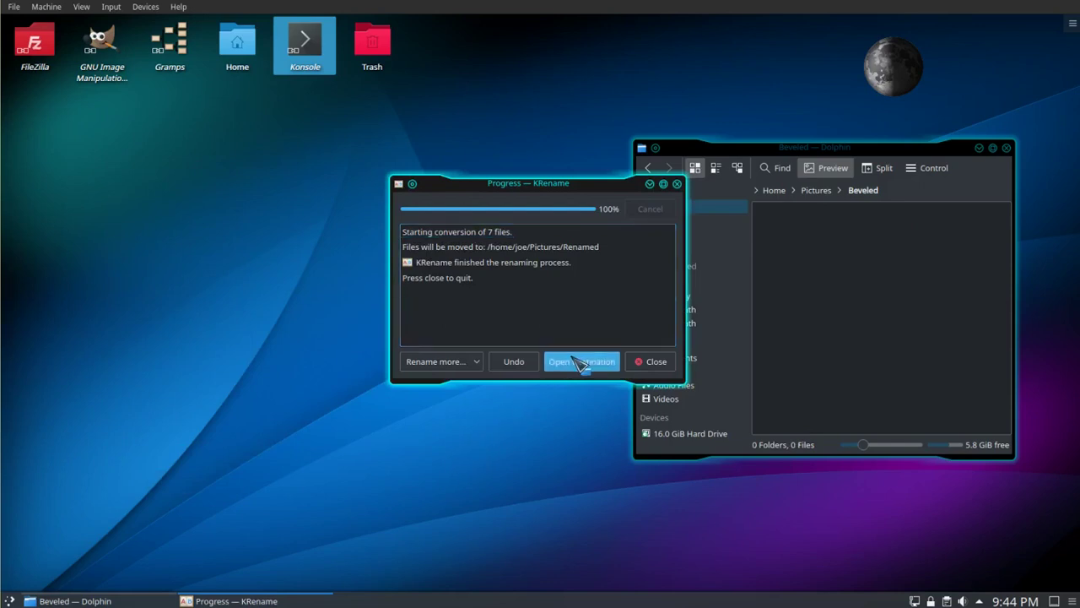